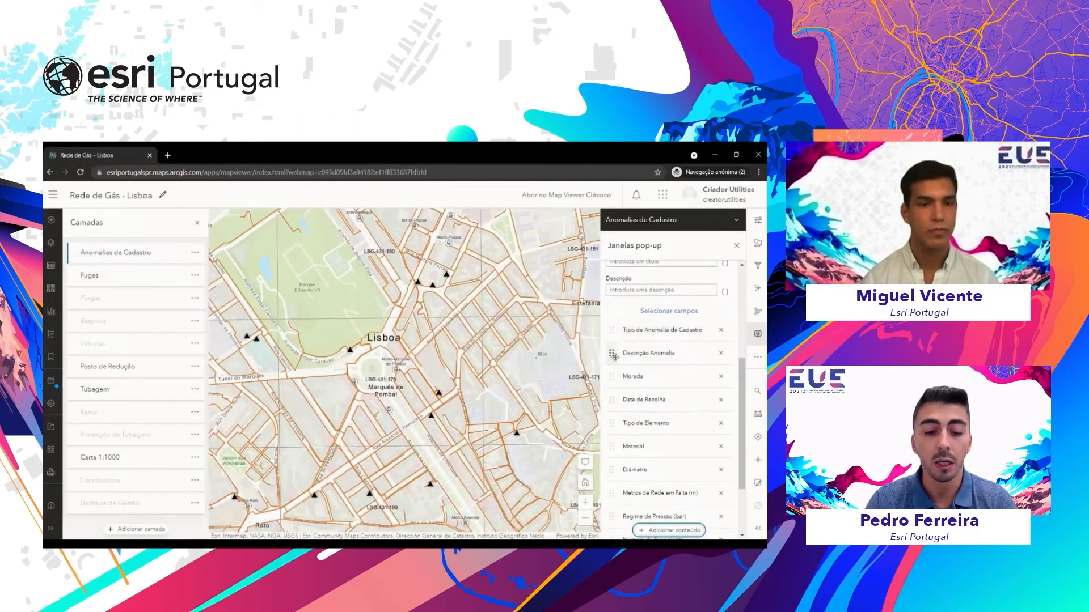
# Step: Move Morada and Data de Recolha to the start of the Anomalias de Cadastro pop-up field list and remove Validado
pyautogui.moveTo(618, 376); pyautogui.dragTo(622, 333)
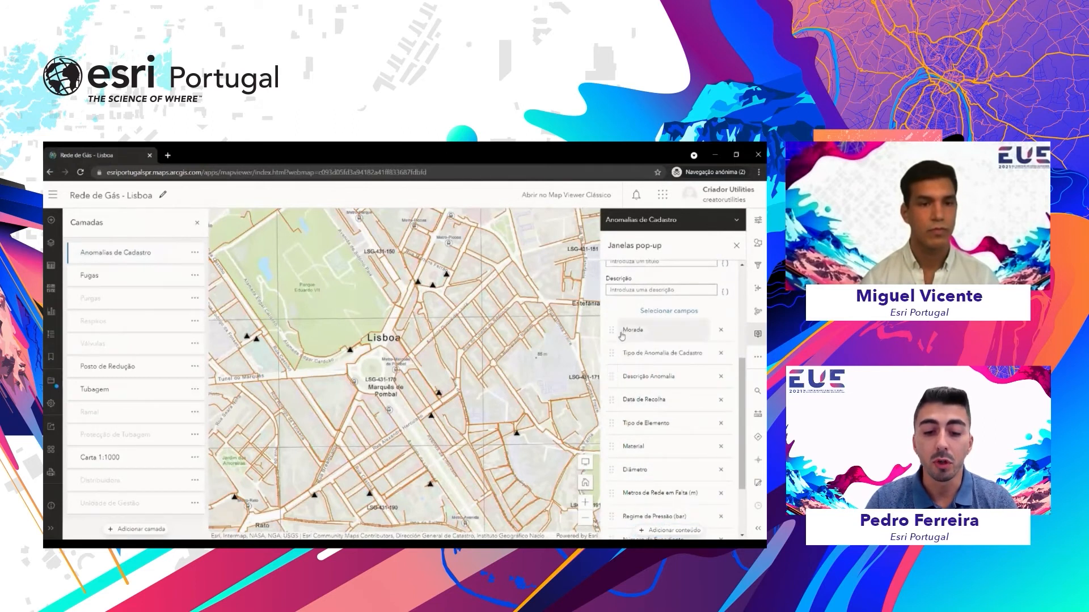
pyautogui.scroll(-3, 656, 362)
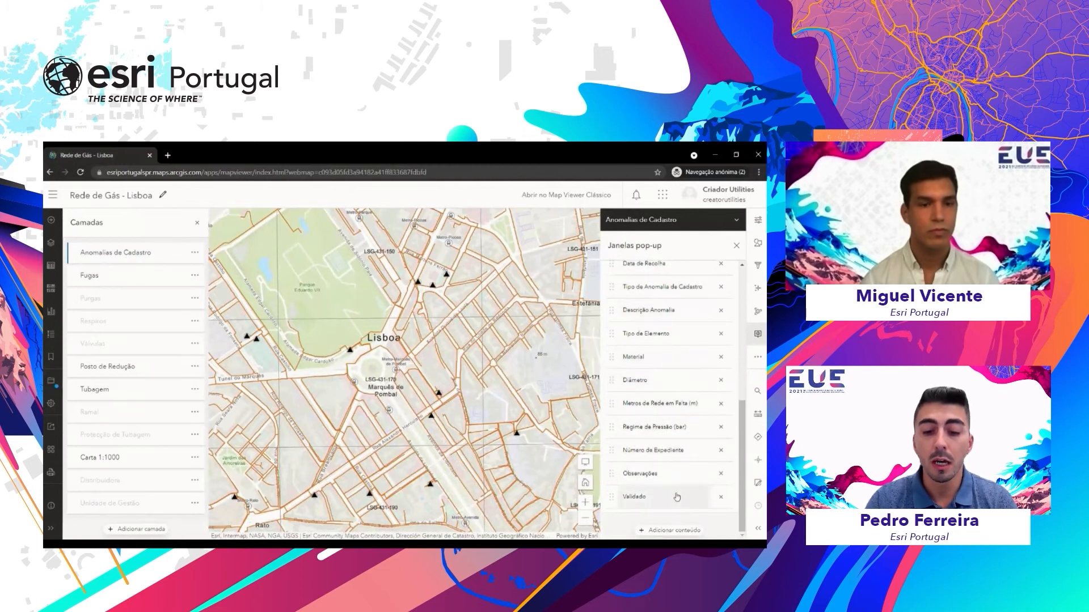
pyautogui.click(721, 497)
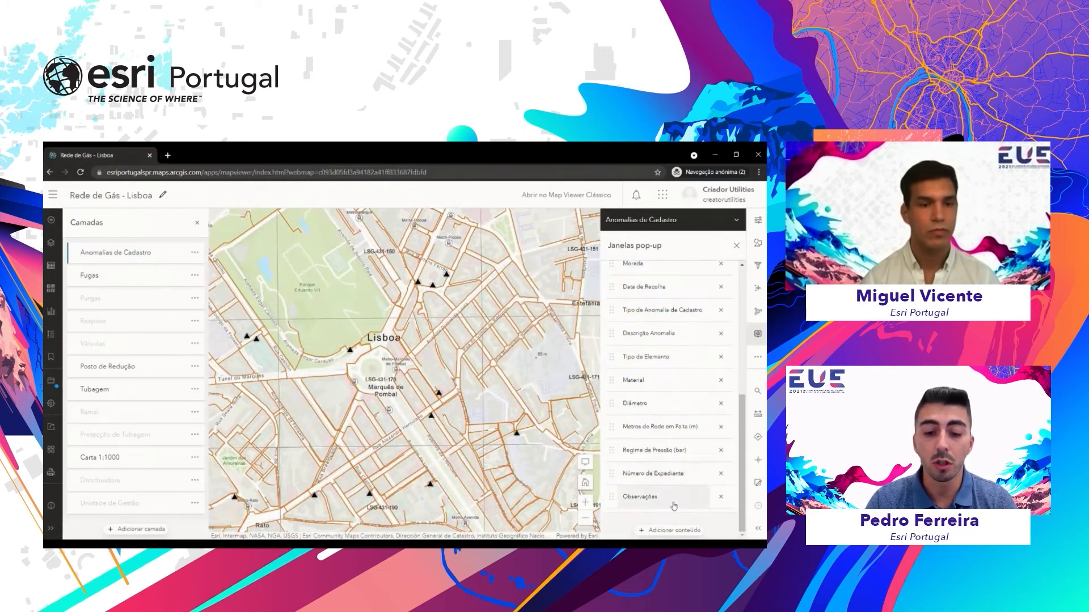
# Step: Add an attachments (Anexos) block to the Anomalias de Cadastro pop-up content
pyautogui.click(679, 531)
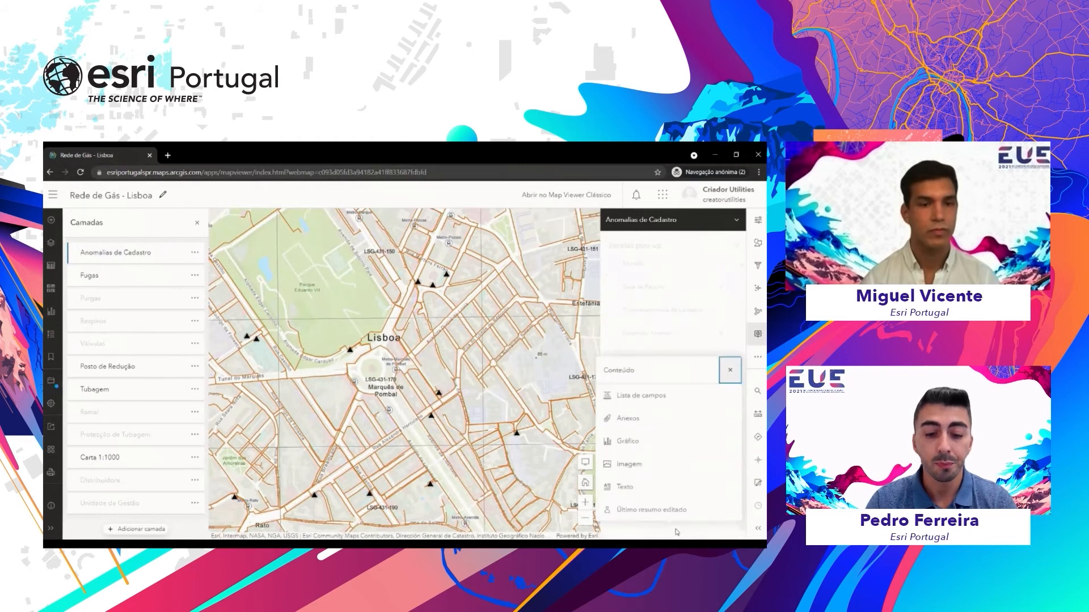
pyautogui.click(677, 426)
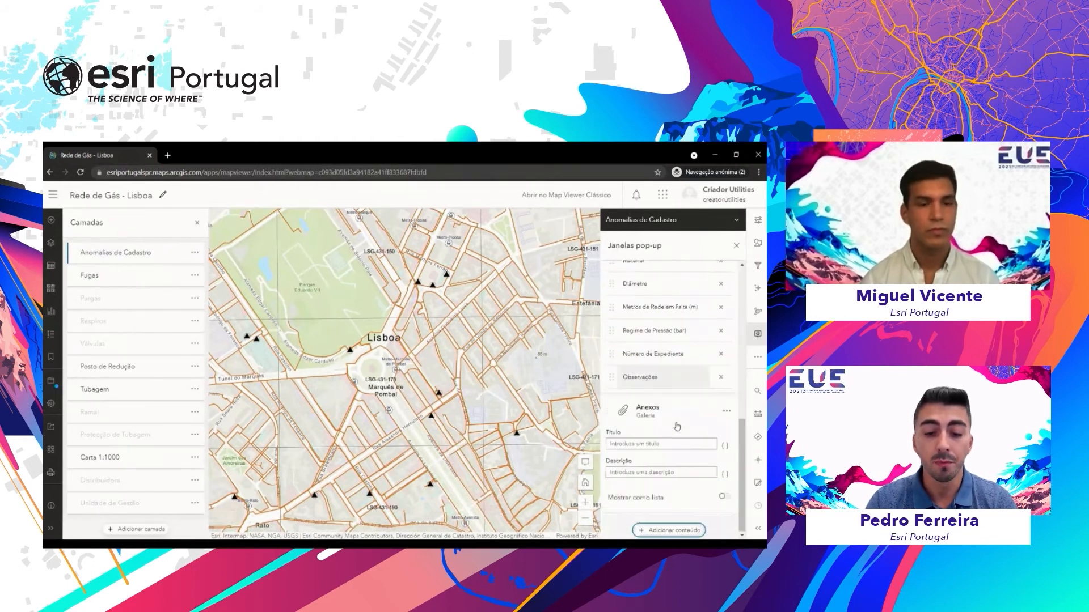
# Step: Set the display name of the Diâmetro field in the Anomalias de Cadastro layer to "Diâmetro (mm)"
pyautogui.click(757, 357)
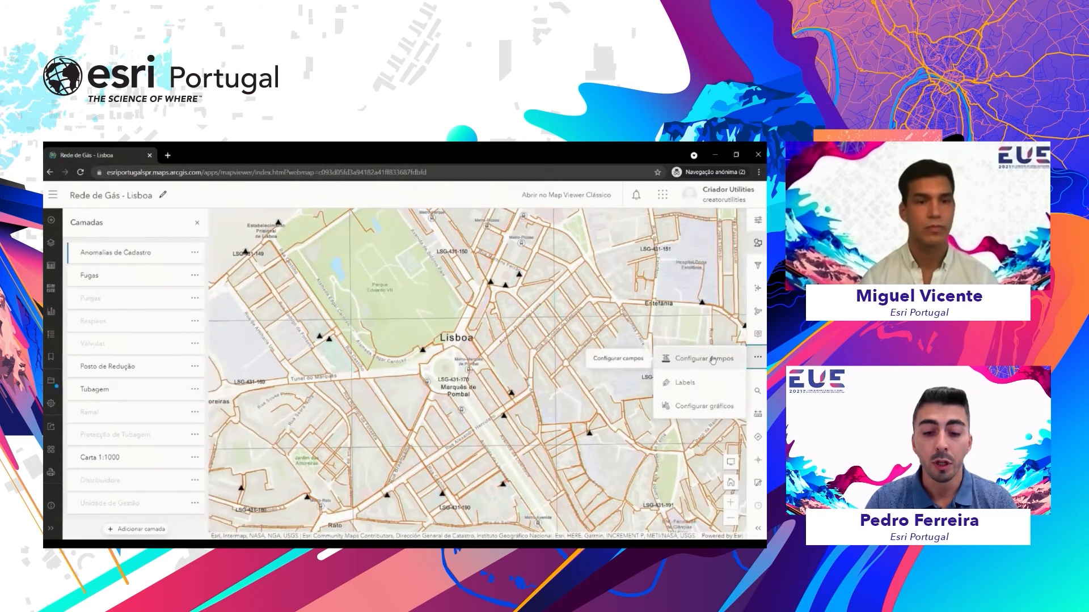
pyautogui.click(711, 359)
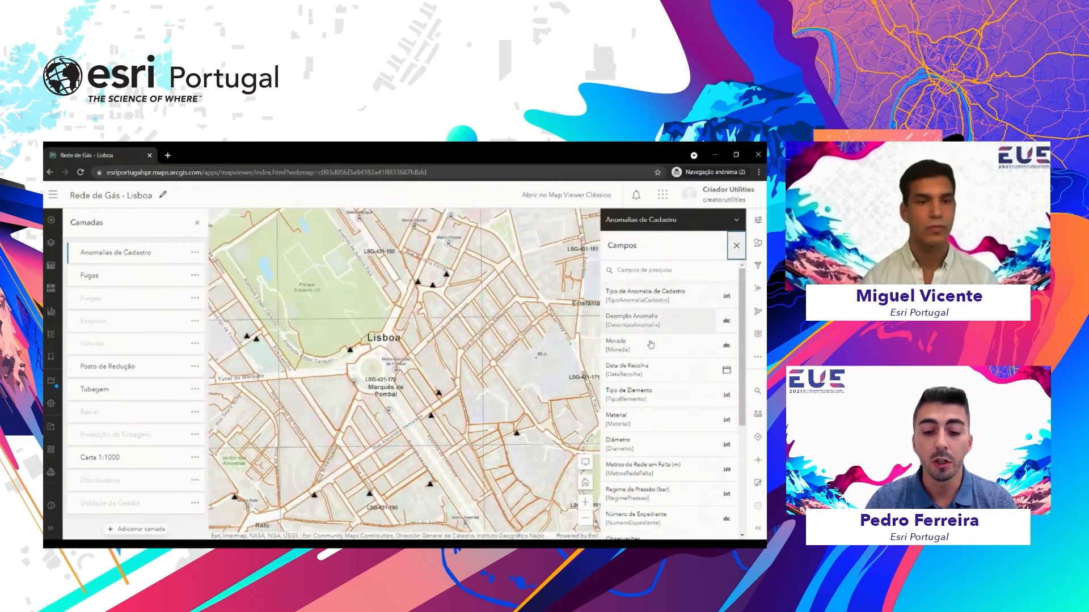
pyautogui.click(653, 441)
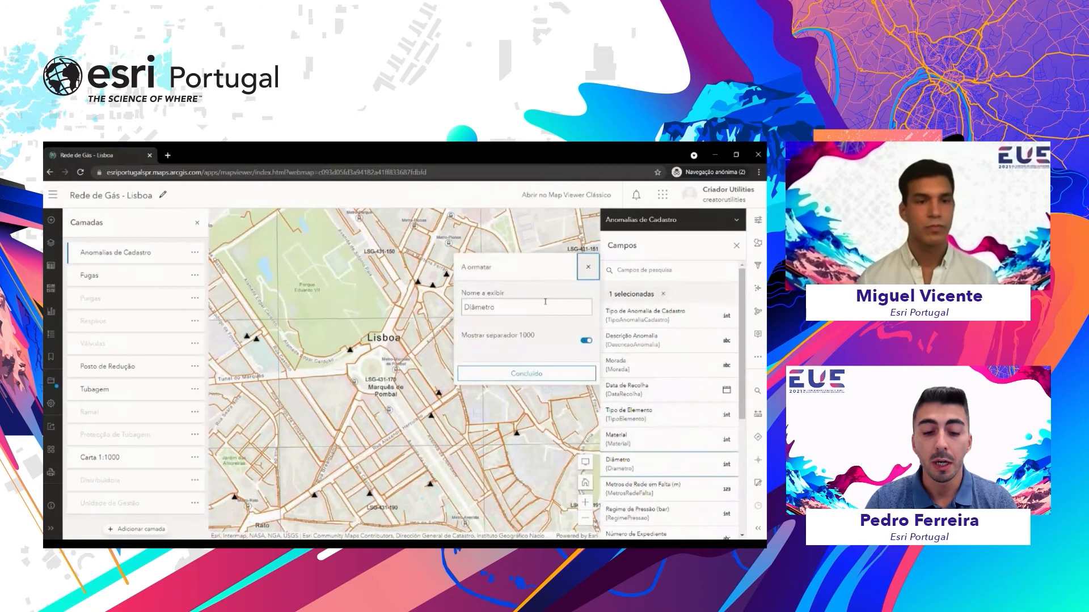
pyautogui.write('(mm')
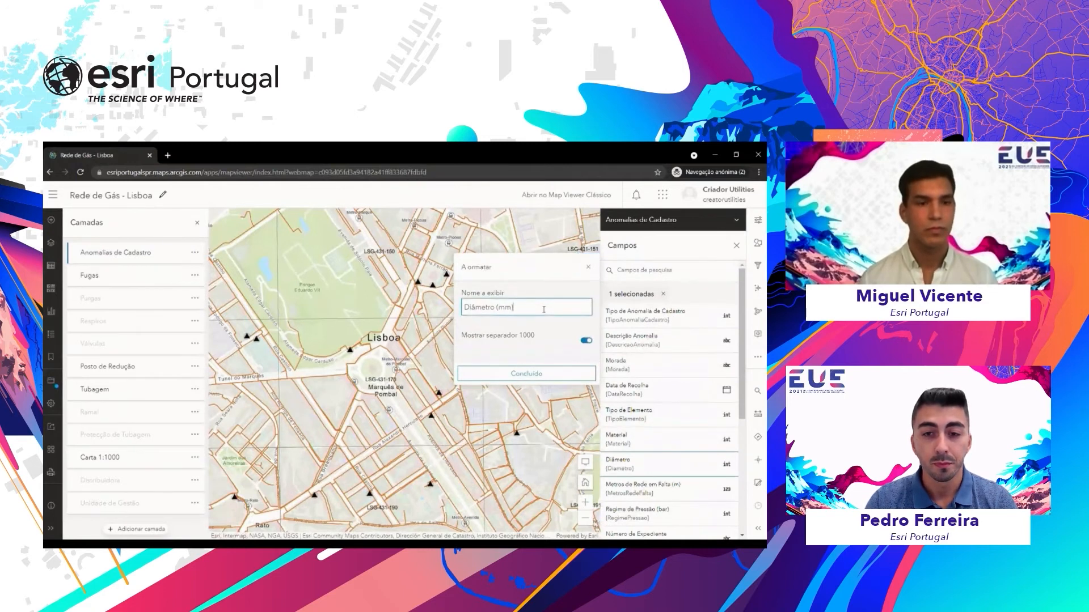
pyautogui.click(543, 373)
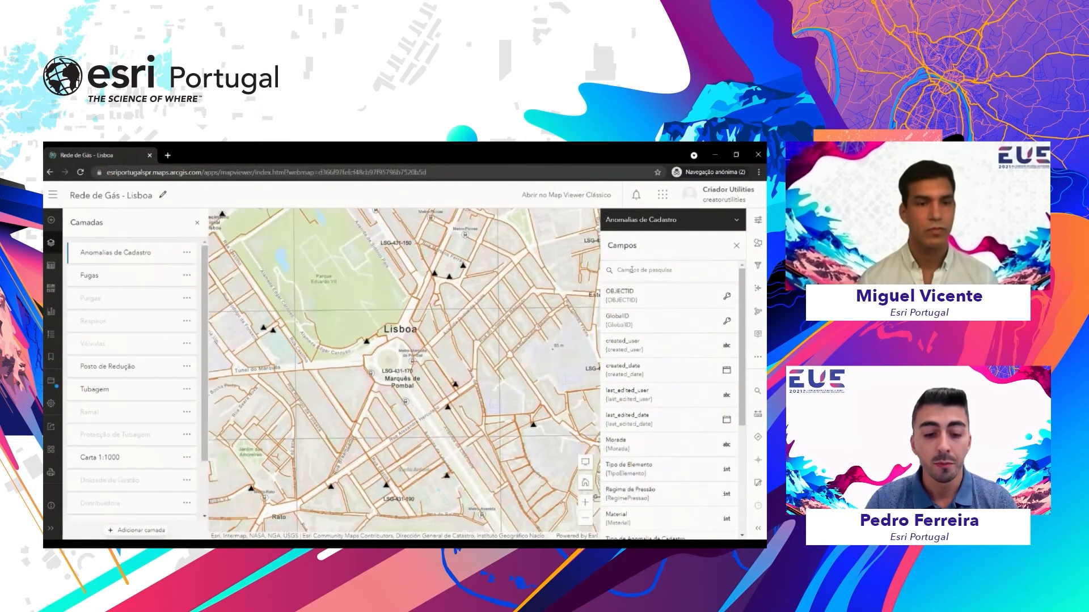
pyautogui.click(736, 246)
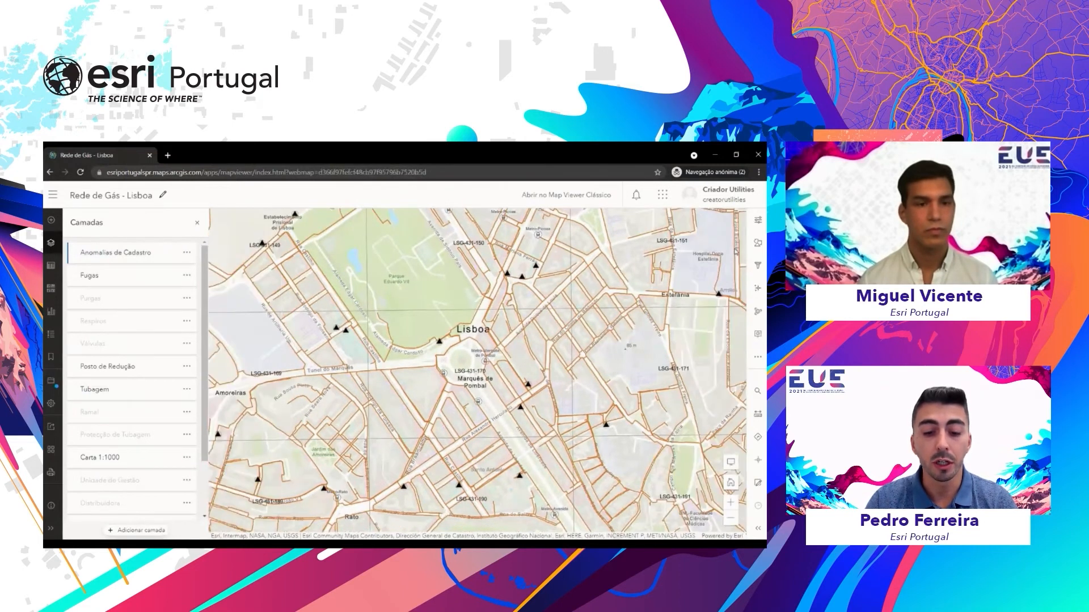
# Step: Save the Rede de Gás - Lisboa map and share it with the EUE 2021 group
pyautogui.click(55, 383)
pyautogui.click(91, 382)
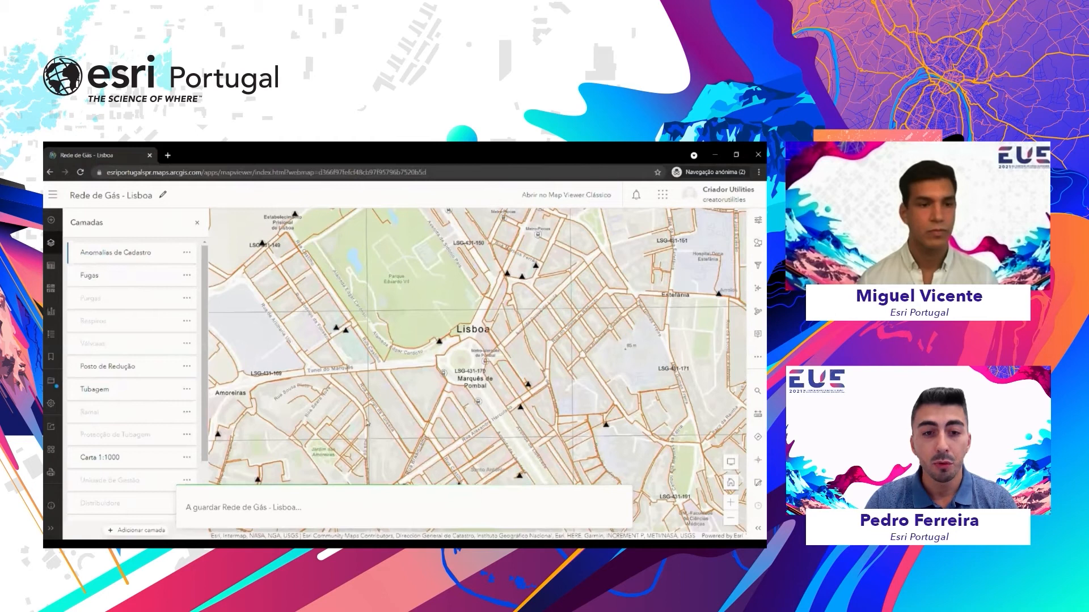
pyautogui.click(51, 426)
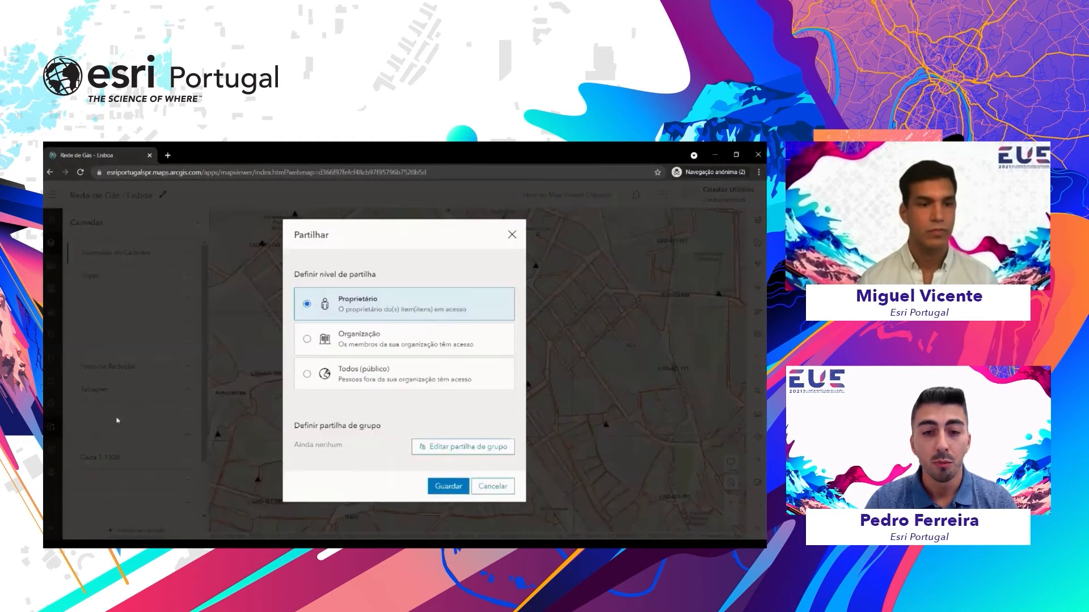
pyautogui.click(463, 447)
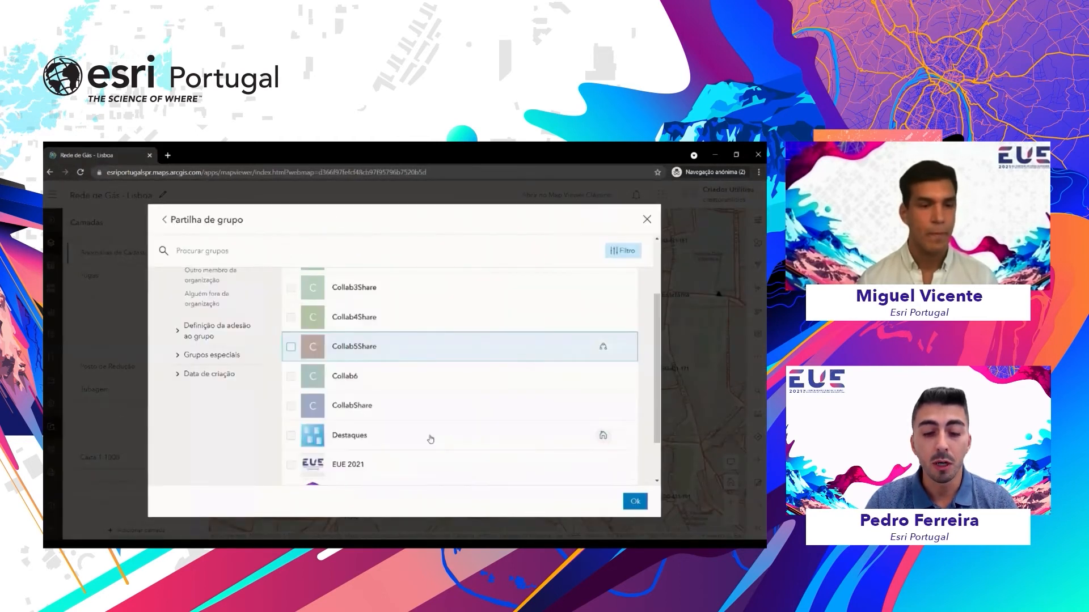
pyautogui.click(554, 457)
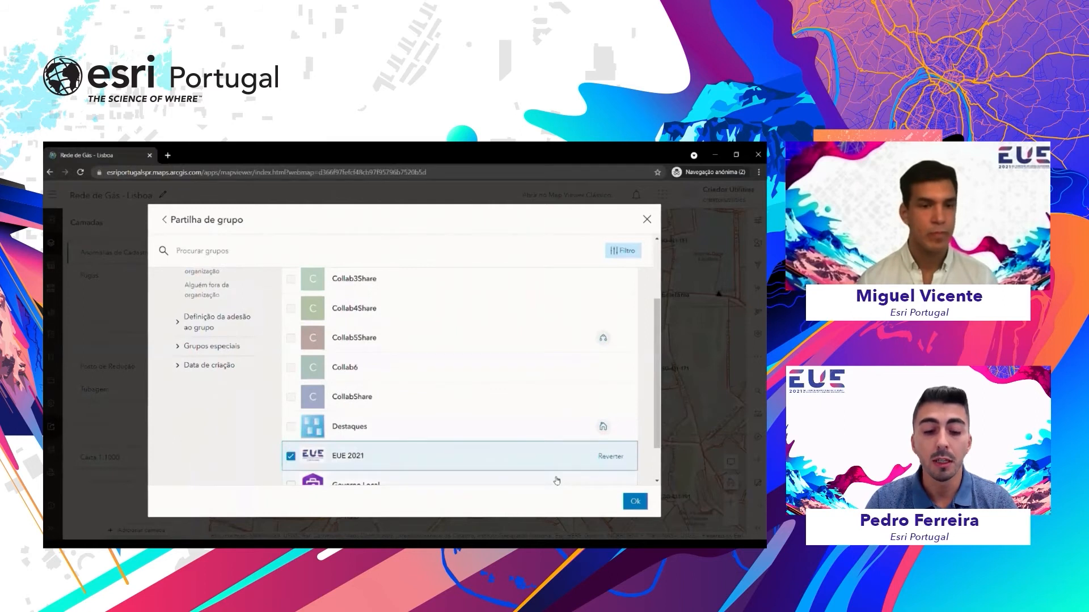
pyautogui.click(633, 501)
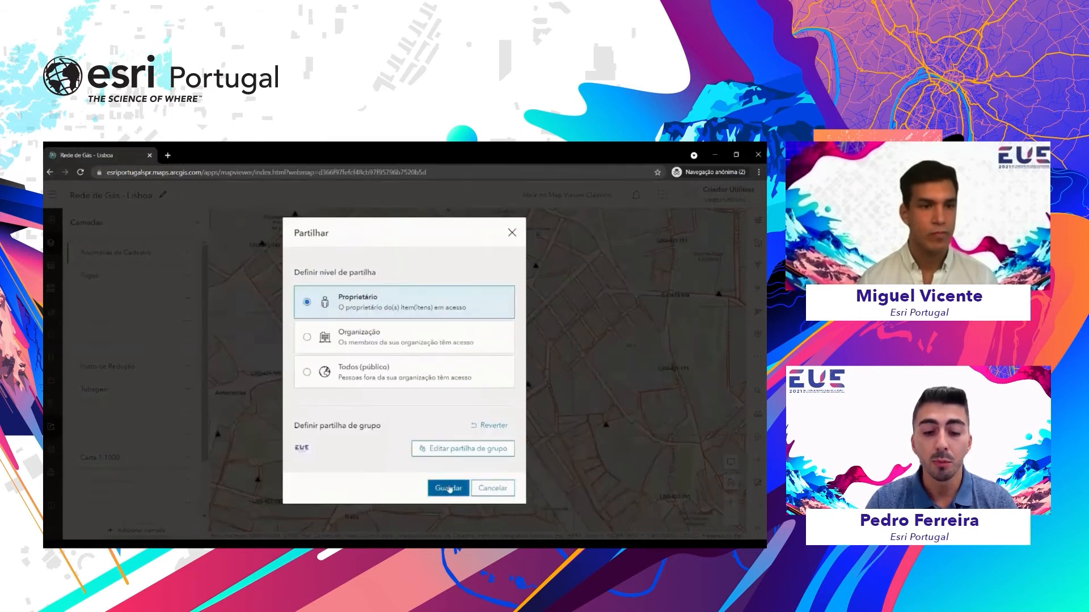
pyautogui.click(449, 488)
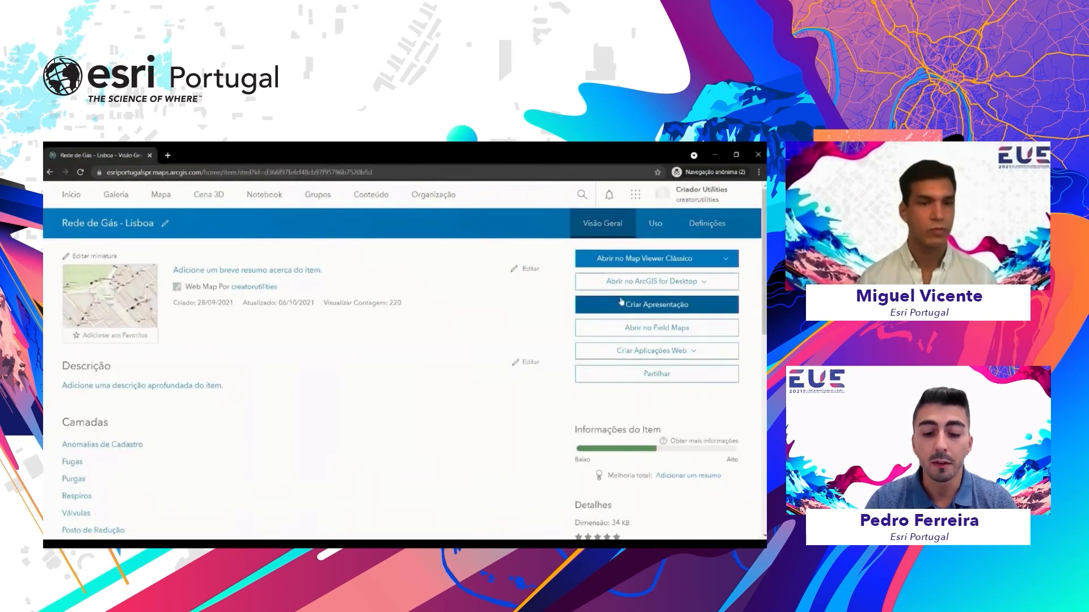
# Step: Switch to ArcGIS Field Maps and open the content configuration of the Rede de Gás - Lisboa map
pyautogui.click(635, 197)
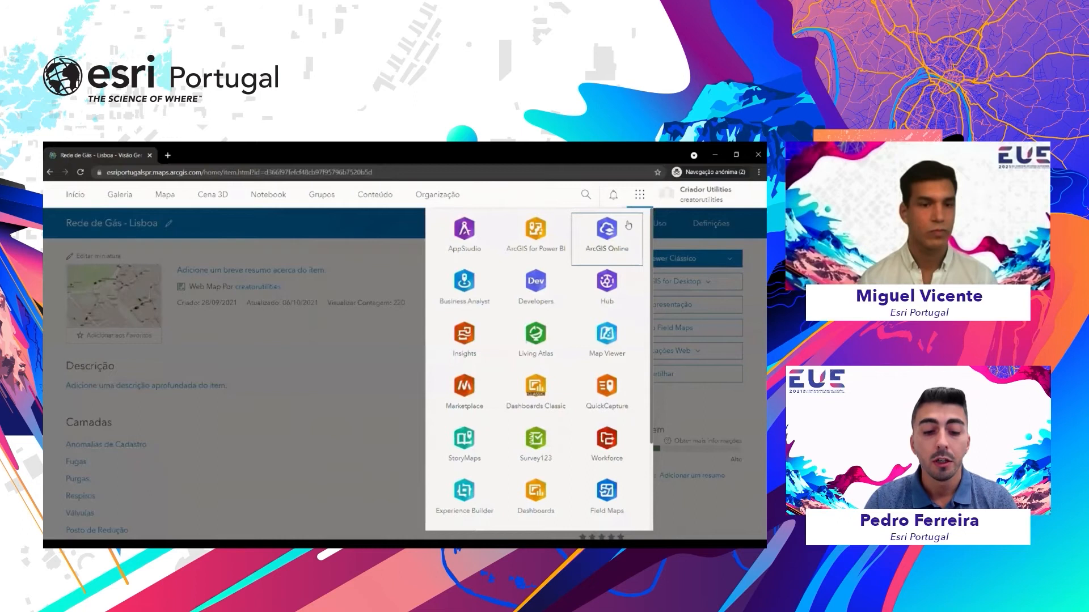
pyautogui.click(620, 495)
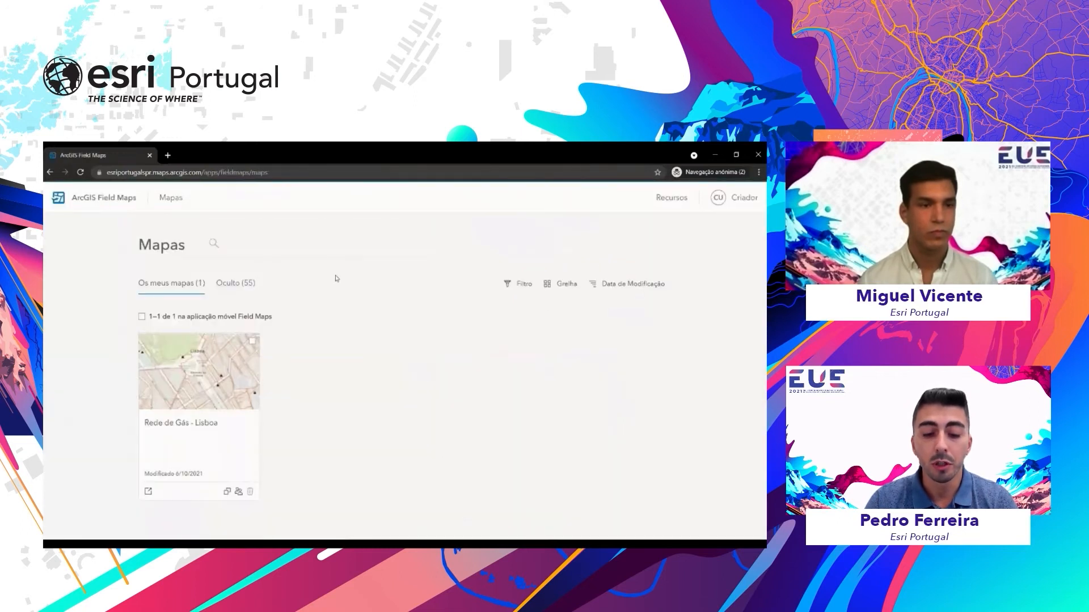
pyautogui.click(149, 492)
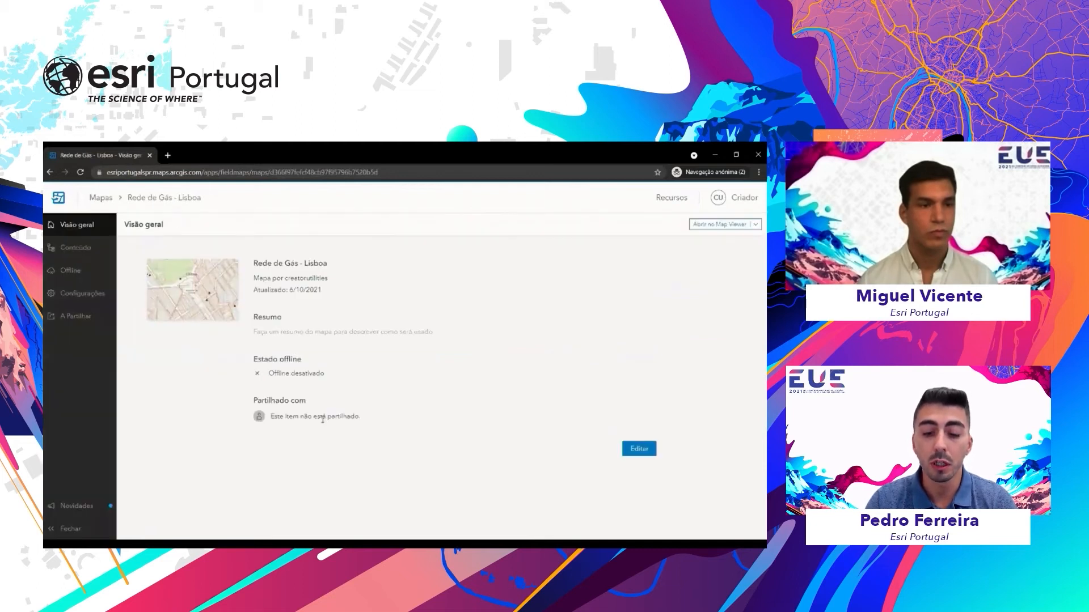
pyautogui.click(92, 253)
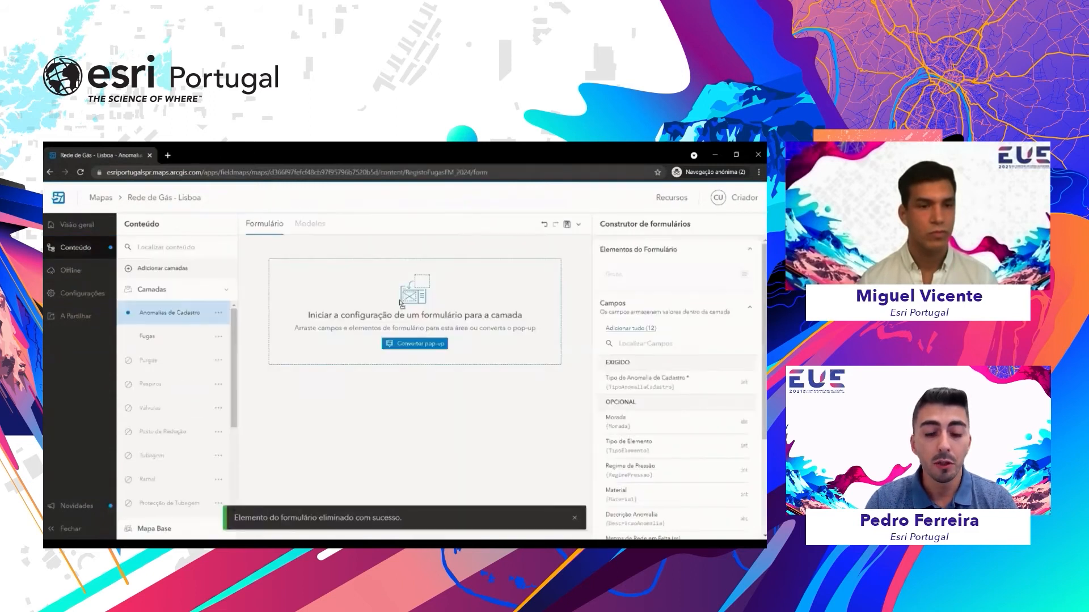
# Step: Add a group named "Caracterização Geral" to the empty Anomalias de Cadastro form
pyautogui.moveTo(637, 408); pyautogui.dragTo(481, 306)
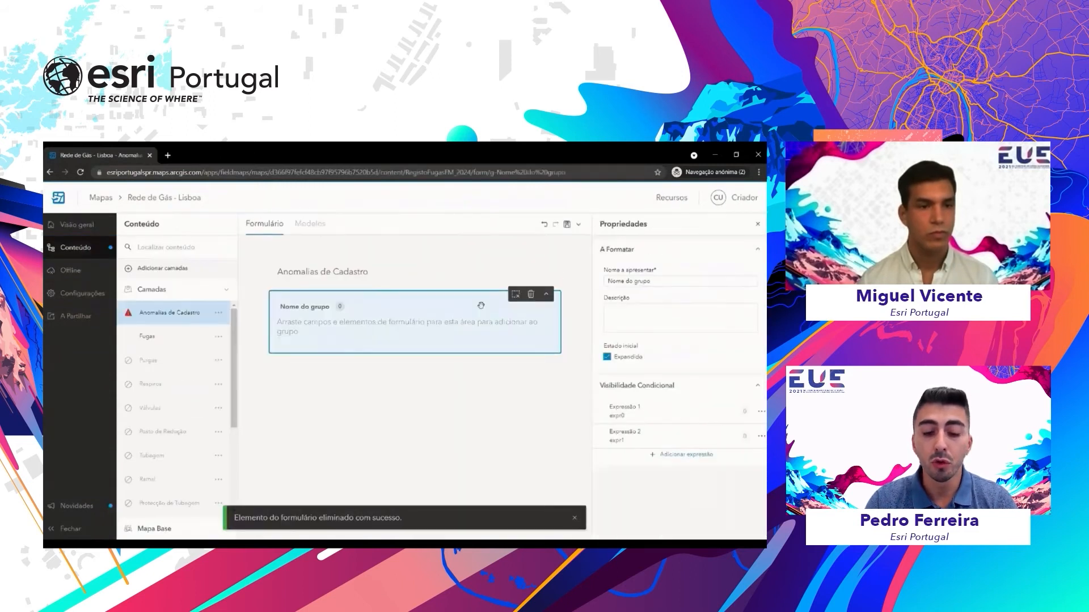
pyautogui.write('Caracterização Geral')
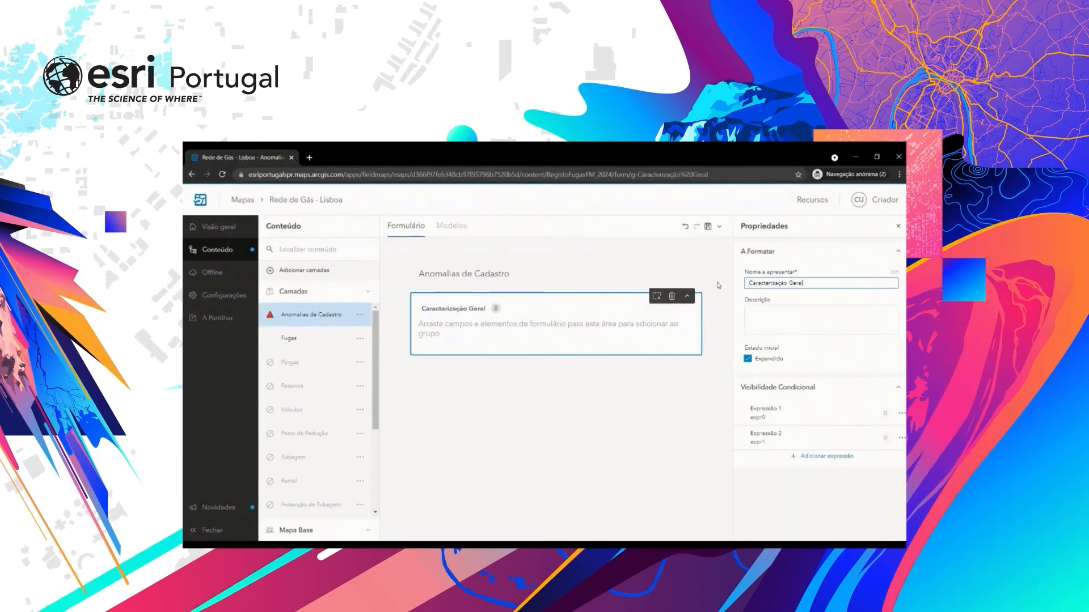
pyautogui.click(541, 312)
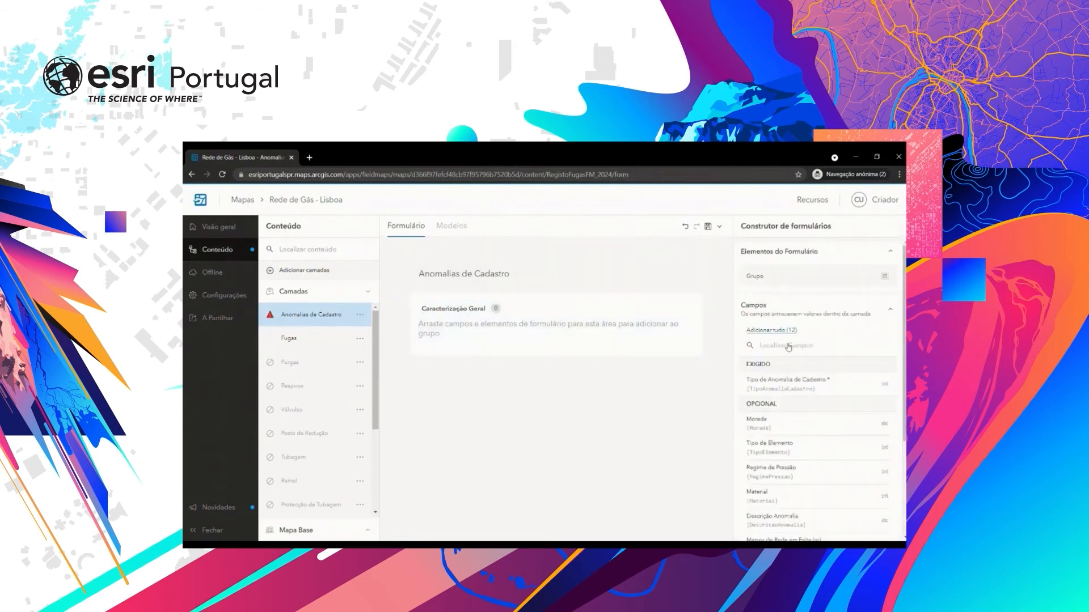
# Step: Place the Morada and Data de Recolha fields inside the Caracterização Geral group
pyautogui.moveTo(791, 434); pyautogui.dragTo(516, 338)
pyautogui.scroll(-2, 843, 457)
pyautogui.scroll(-1, 828, 479)
pyautogui.moveTo(805, 521); pyautogui.dragTo(531, 362)
# Step: Give the Morada form field the description "Indique a morada referente à anomalia de rede"
pyautogui.click(531, 361)
pyautogui.click(796, 435)
pyautogui.write('Indique a morada referente à anomalia de rede')
pyautogui.scroll(-1, 801, 430)
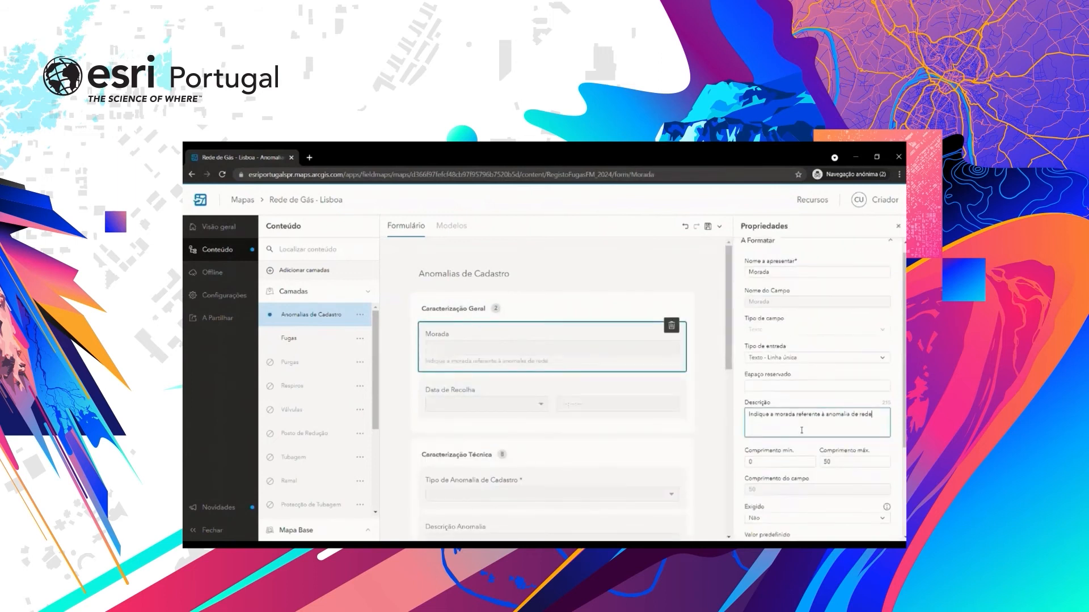
pyautogui.scroll(-2, 801, 431)
pyautogui.click(805, 497)
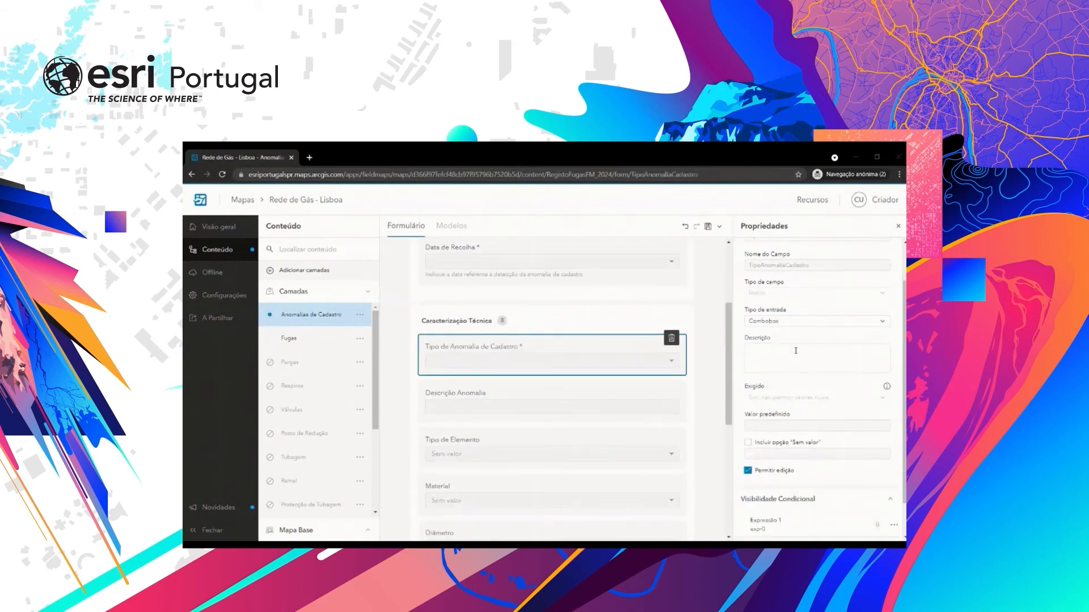
# Step: Describe Tipo de Anomalia de Cadastro as "Identifique o tipo de anomalia de cadastro detectada" and choose the input type of Observações
pyautogui.click(785, 341)
pyautogui.click(788, 371)
pyautogui.write('Identifique o tipo de anomalia de cadastro detectada')
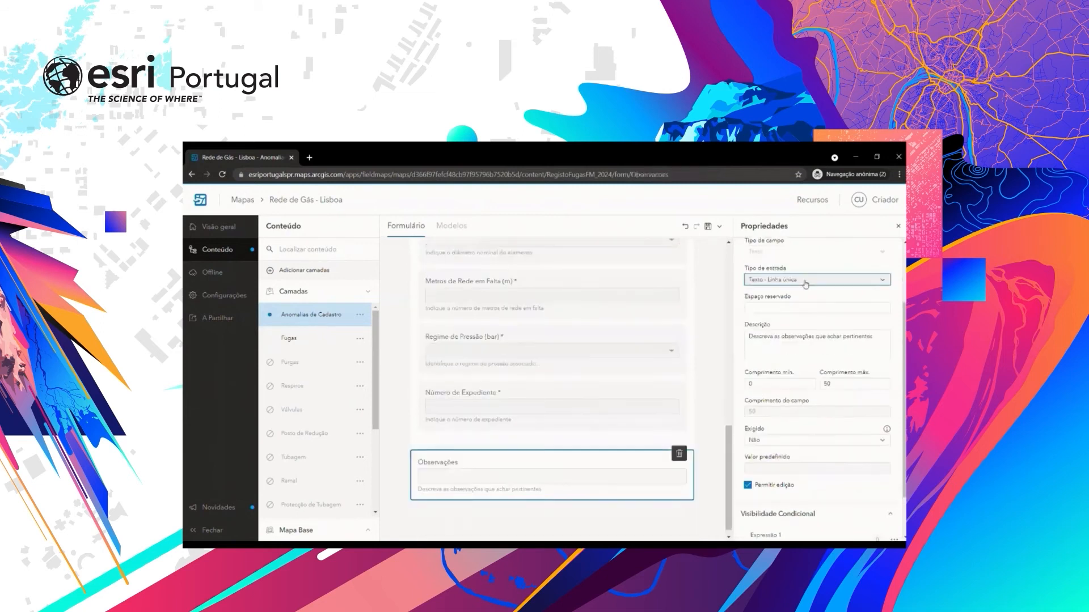
pyautogui.click(804, 297)
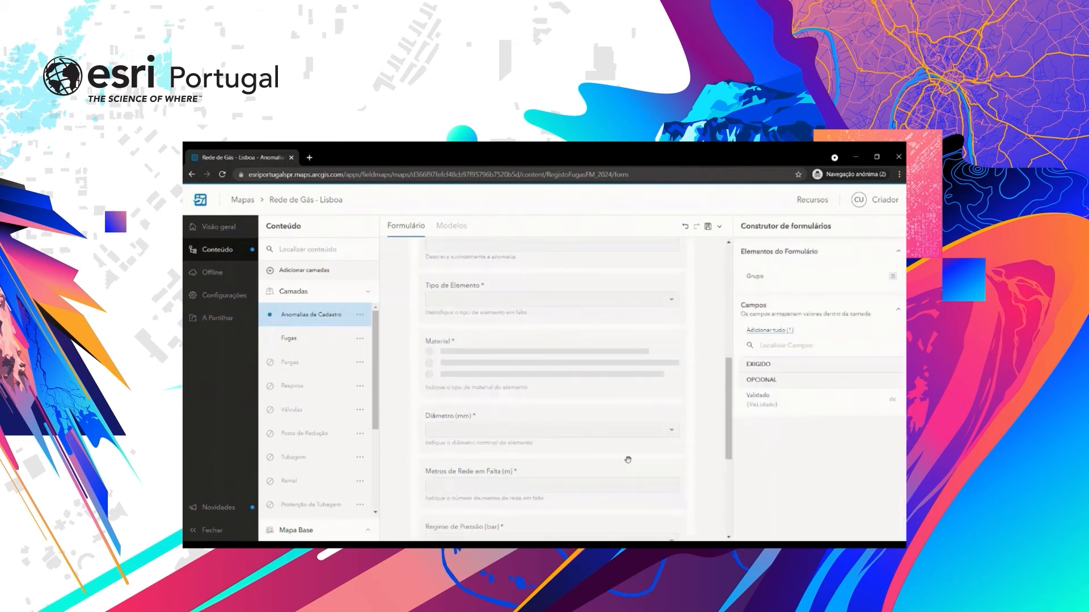
# Step: Create a conditional visibility expression for the Material field, beginning with $feature.TipoAnomaliaCadastro==1 || $feature.TipoAnomaliaCadastro==2
pyautogui.click(557, 351)
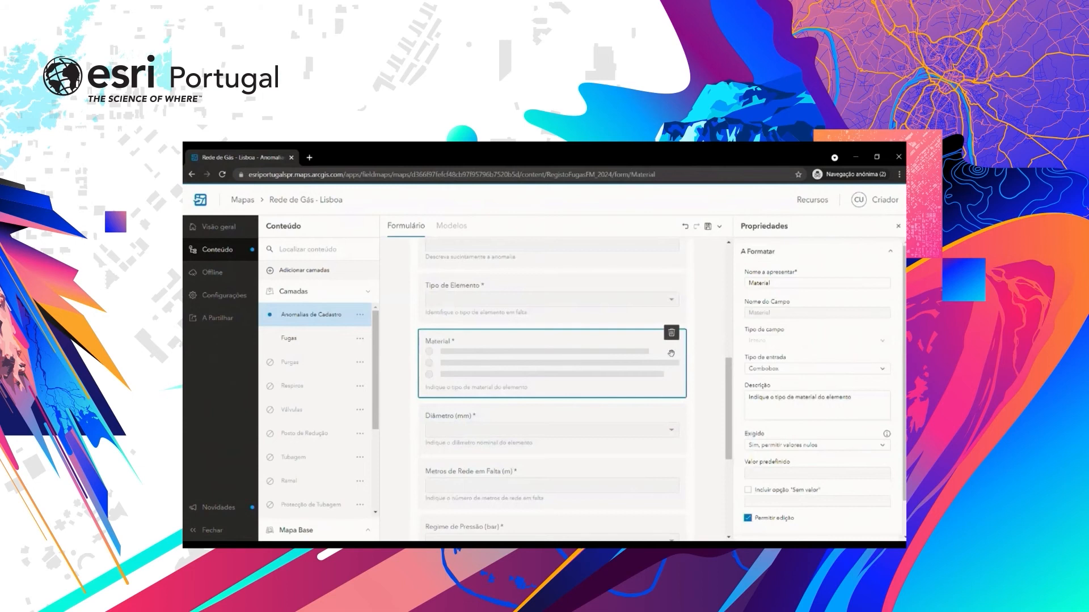
pyautogui.scroll(-1, 811, 430)
pyautogui.click(818, 530)
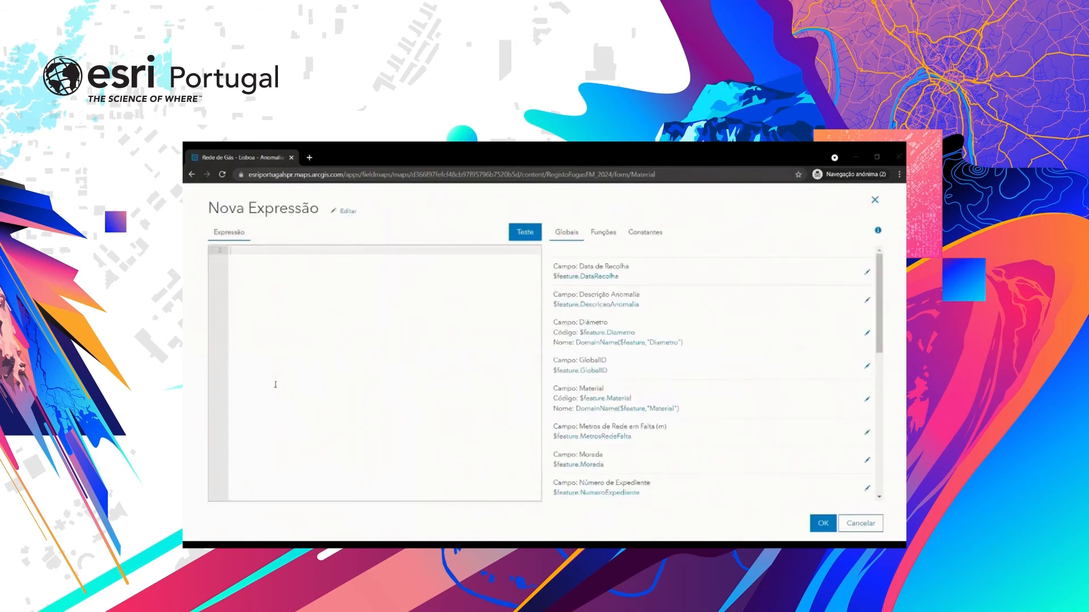
pyautogui.hotkey('ctrl', 'v')
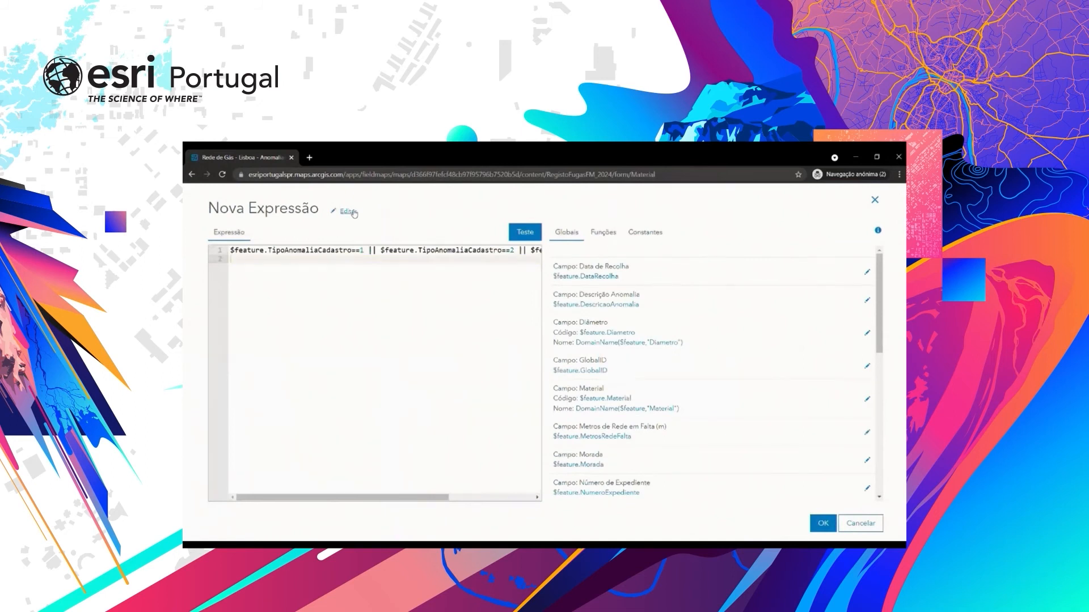
# Step: Name the new visibility expression "Expressão 1" and apply it to the Material field
pyautogui.click(353, 212)
pyautogui.tripleClick(355, 213)
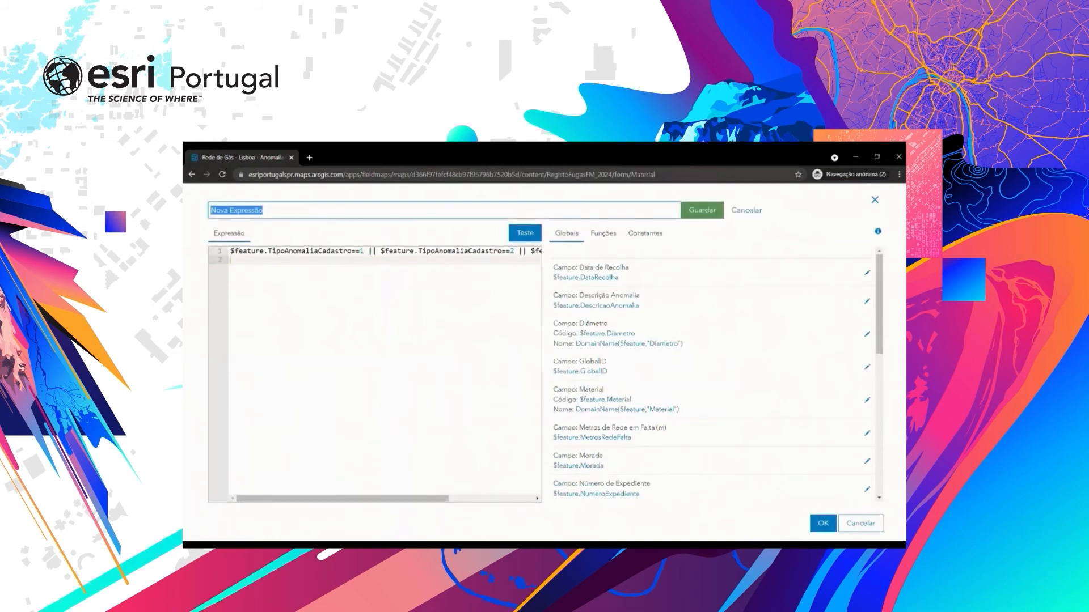
pyautogui.write('Expr')
pyautogui.press('Down')
pyautogui.press('Return')
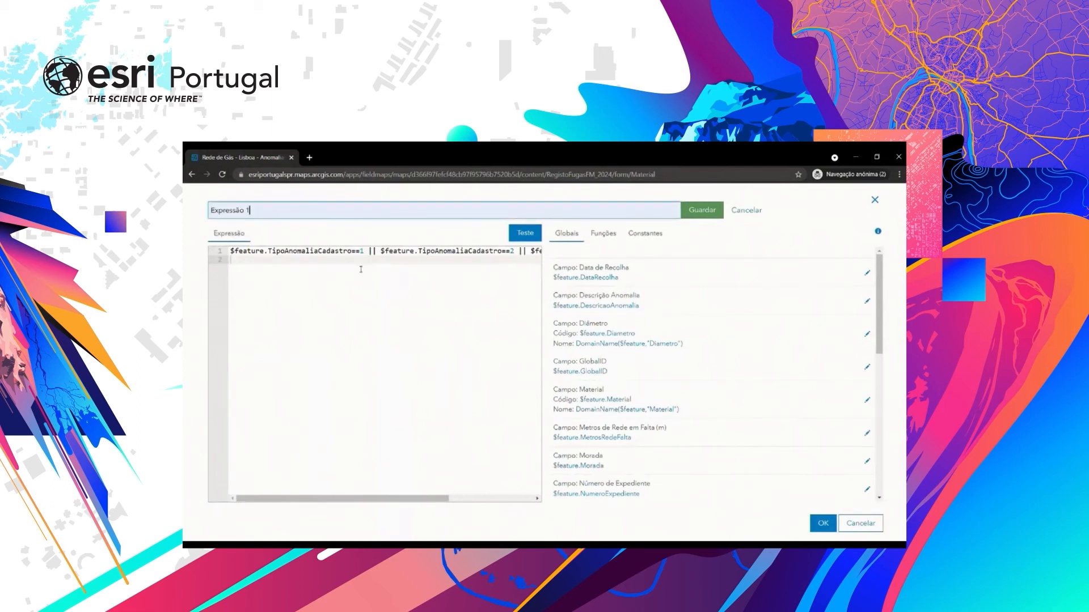
pyautogui.click(710, 213)
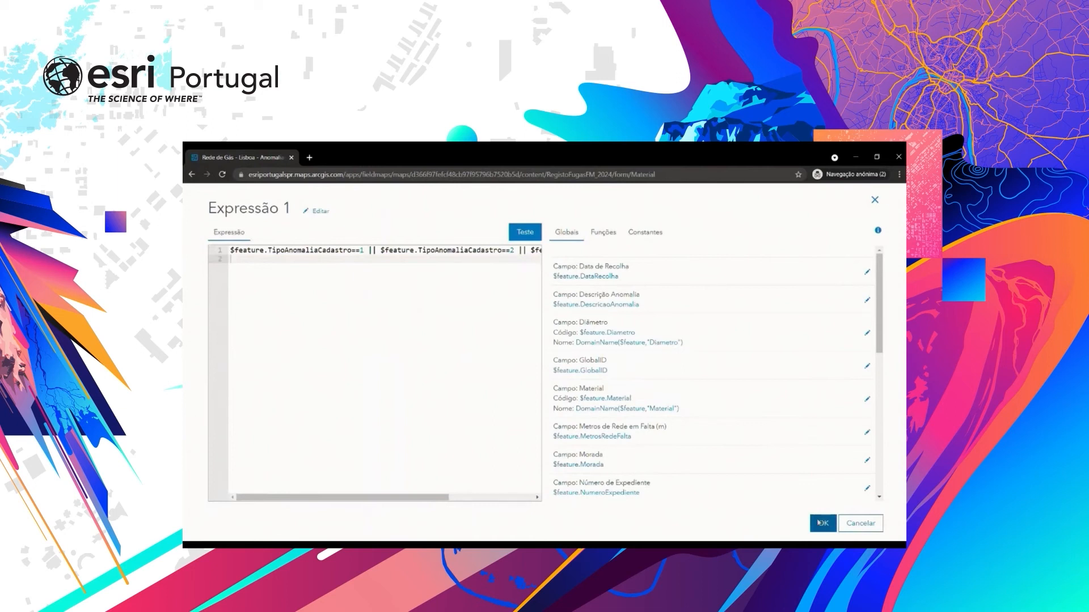
pyautogui.click(820, 522)
pyautogui.scroll(-1, 809, 504)
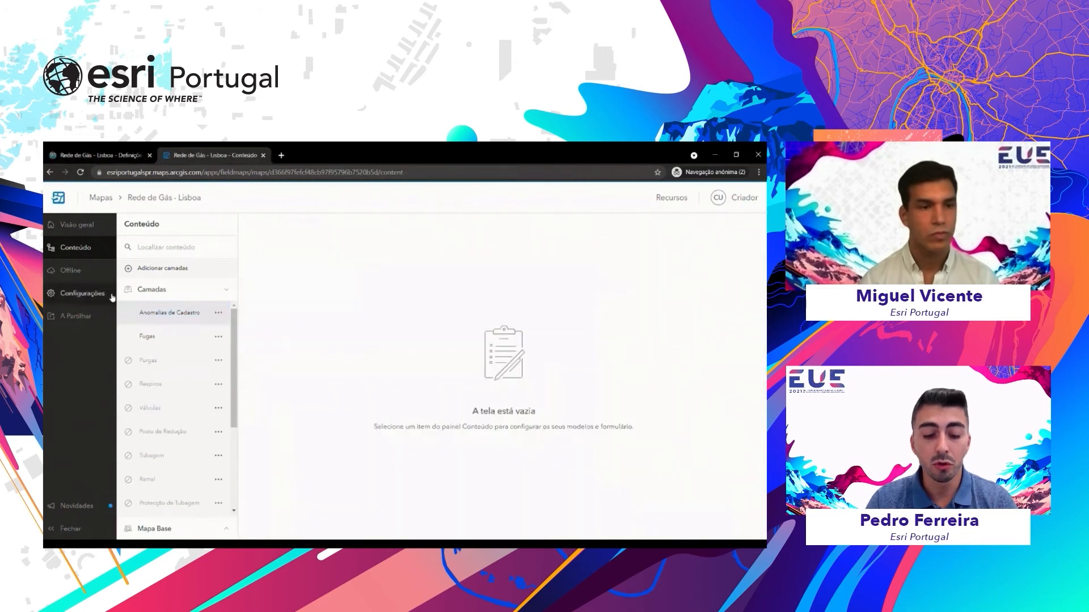
# Step: Enable Editar Múltiplos under Ferramentas de Mapa in the map's settings so several elements can be edited at once
pyautogui.click(97, 294)
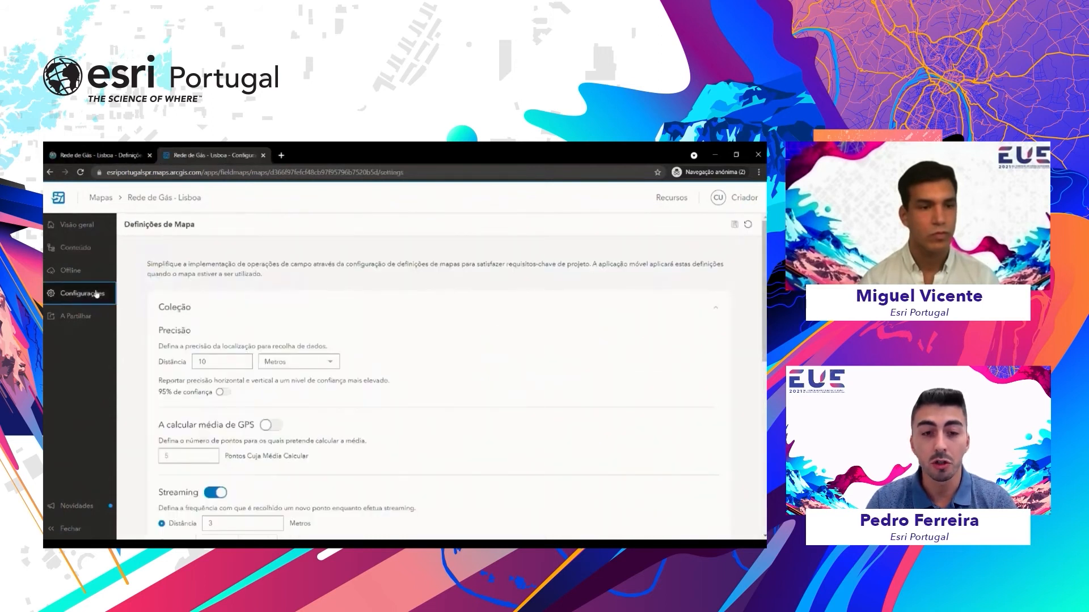
pyautogui.scroll(-1, 246, 317)
pyautogui.scroll(-5, 246, 316)
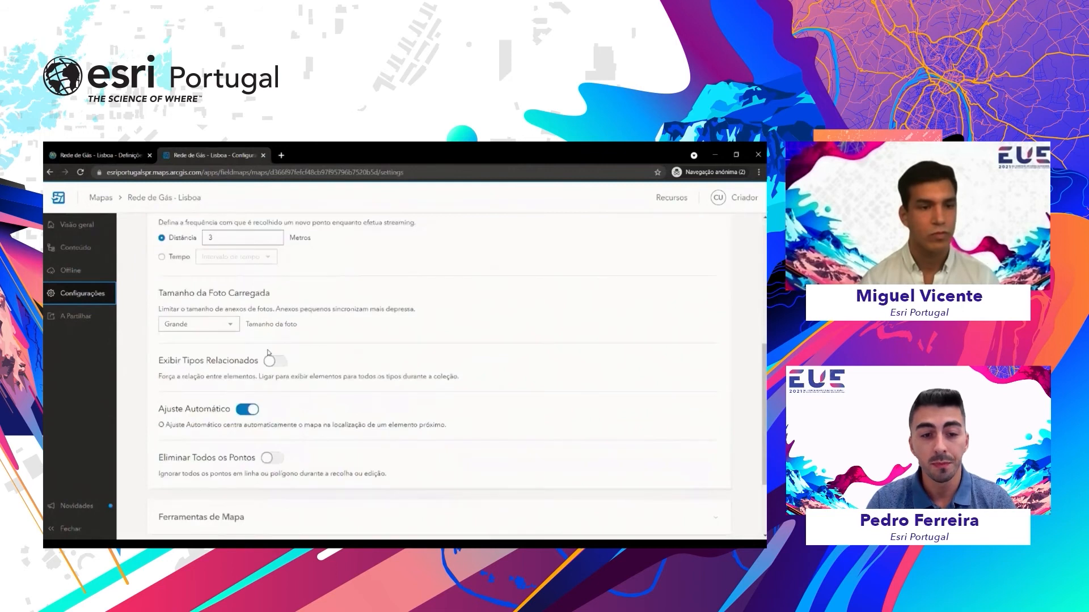
pyautogui.scroll(-2, 272, 422)
pyautogui.click(274, 423)
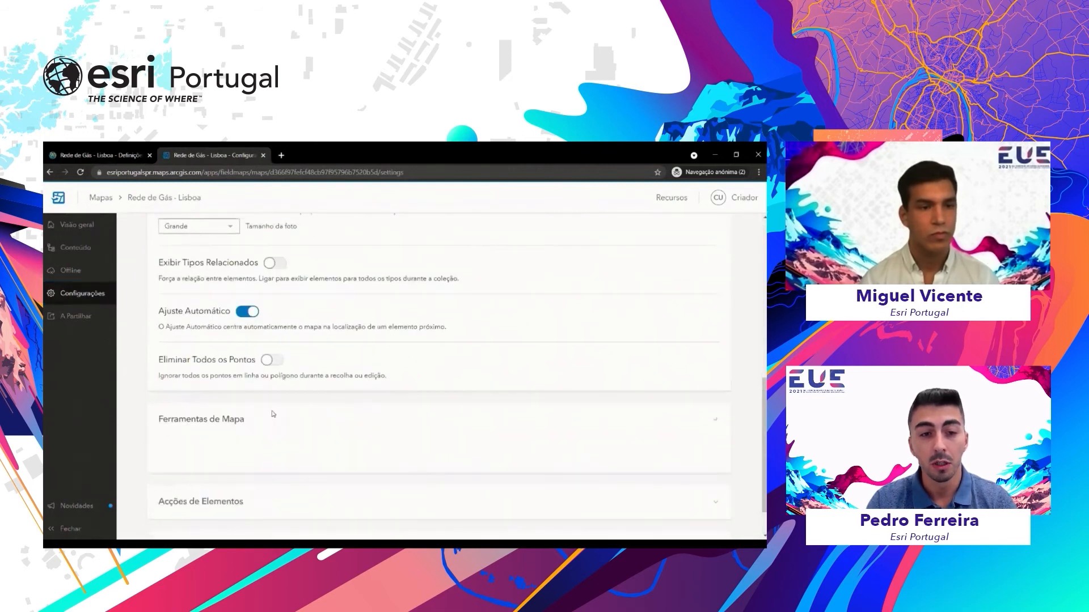
pyautogui.scroll(-2, 270, 407)
pyautogui.click(238, 394)
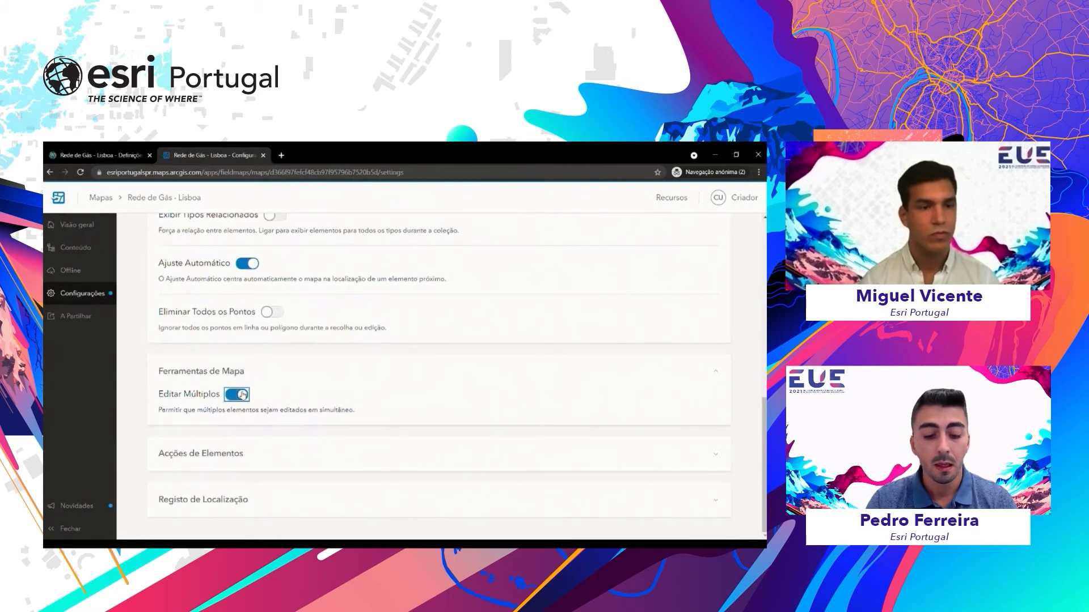
# Step: Share the Rede de Gás - Lisboa map with the EUE 2021 group and save the sharing level
pyautogui.click(90, 319)
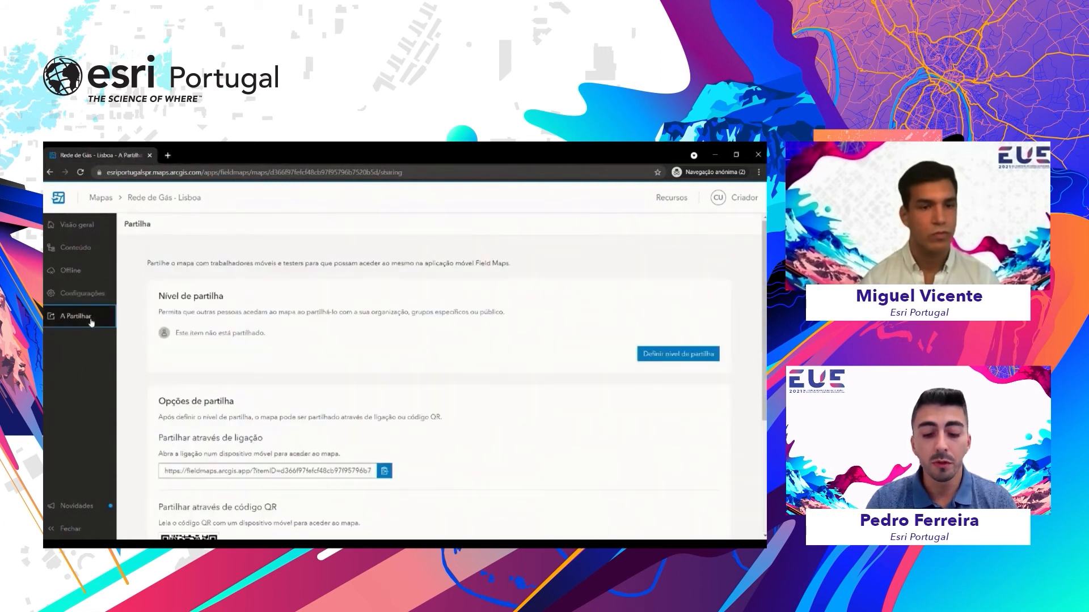
pyautogui.click(659, 357)
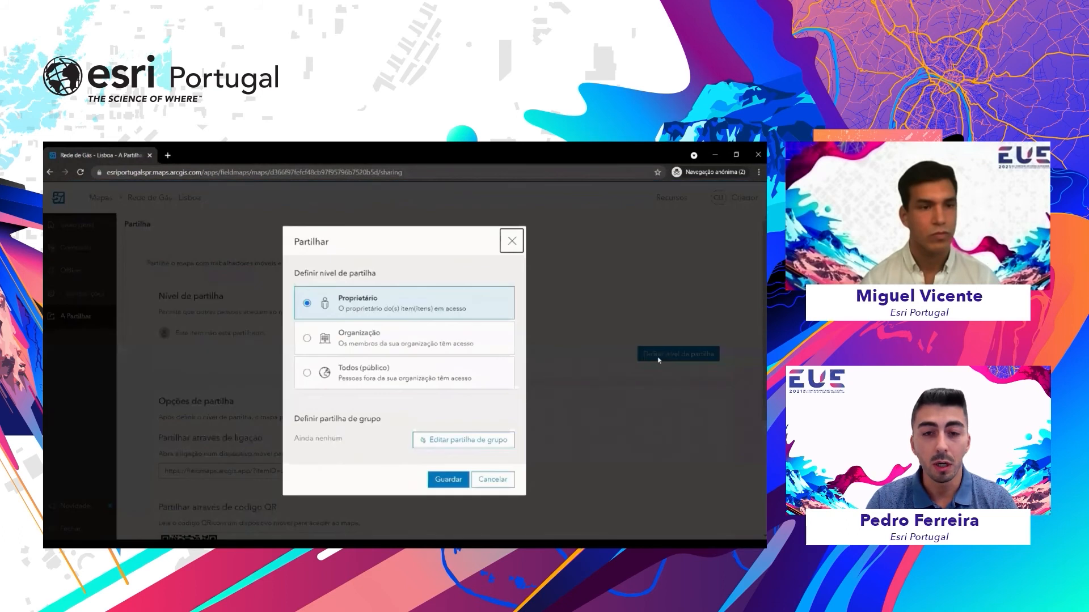
pyautogui.click(436, 441)
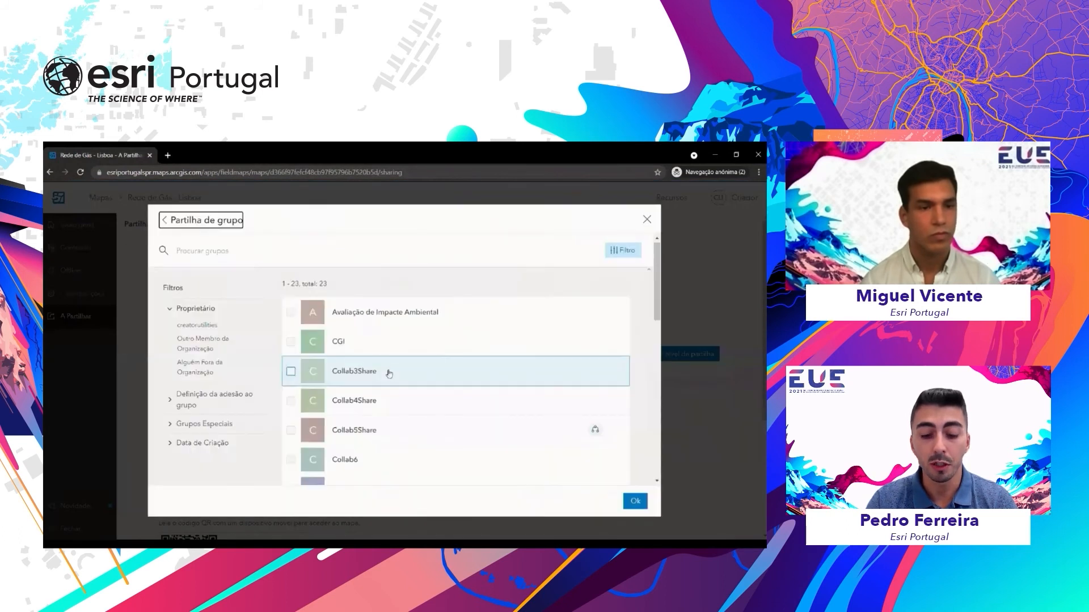
pyautogui.scroll(-3, 389, 374)
pyautogui.click(390, 369)
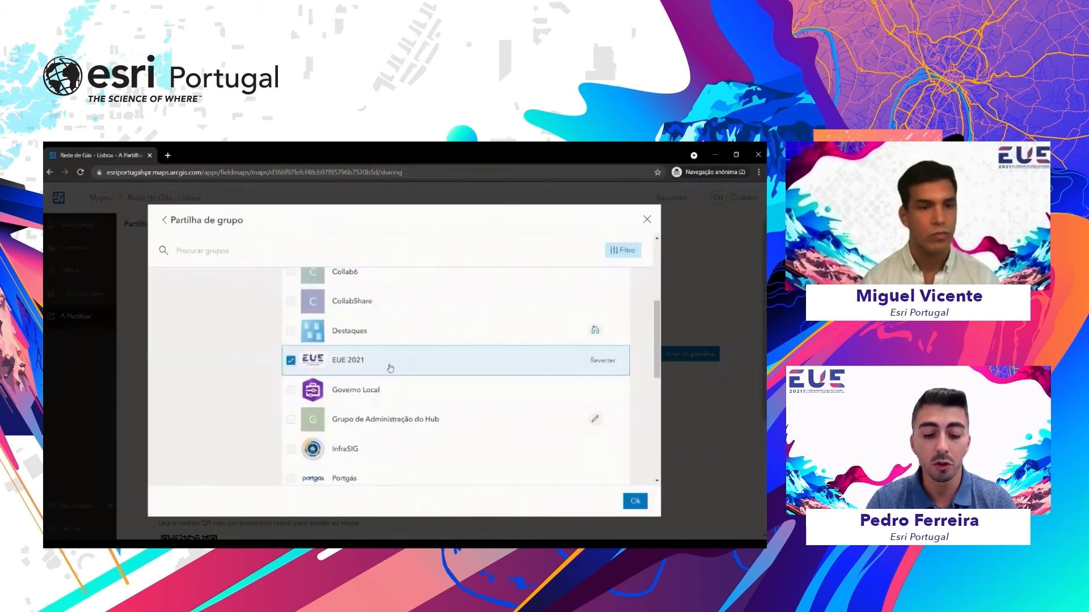
pyautogui.click(633, 501)
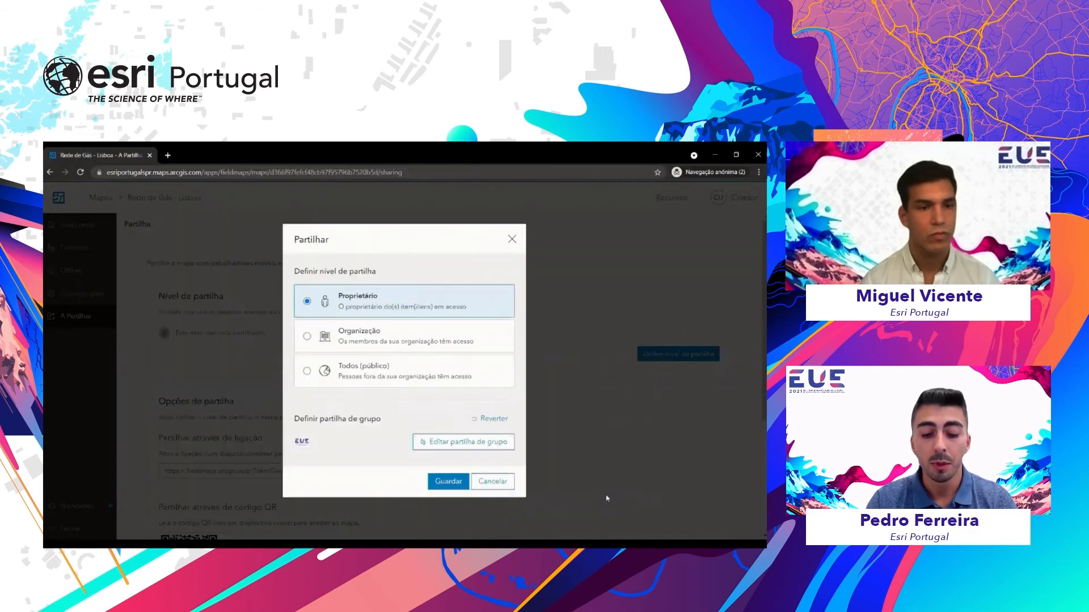
pyautogui.click(465, 482)
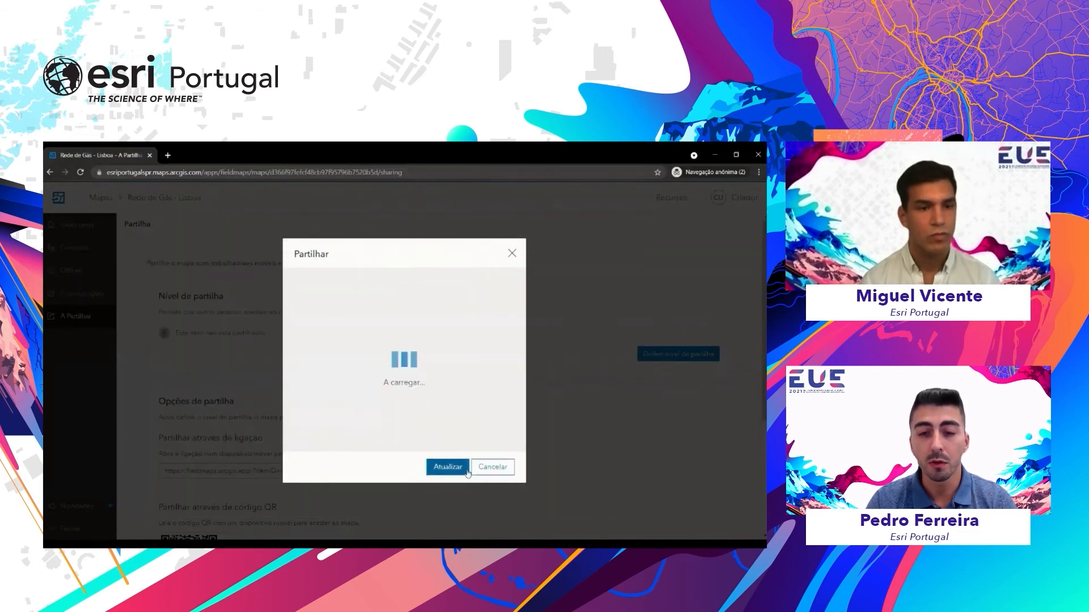